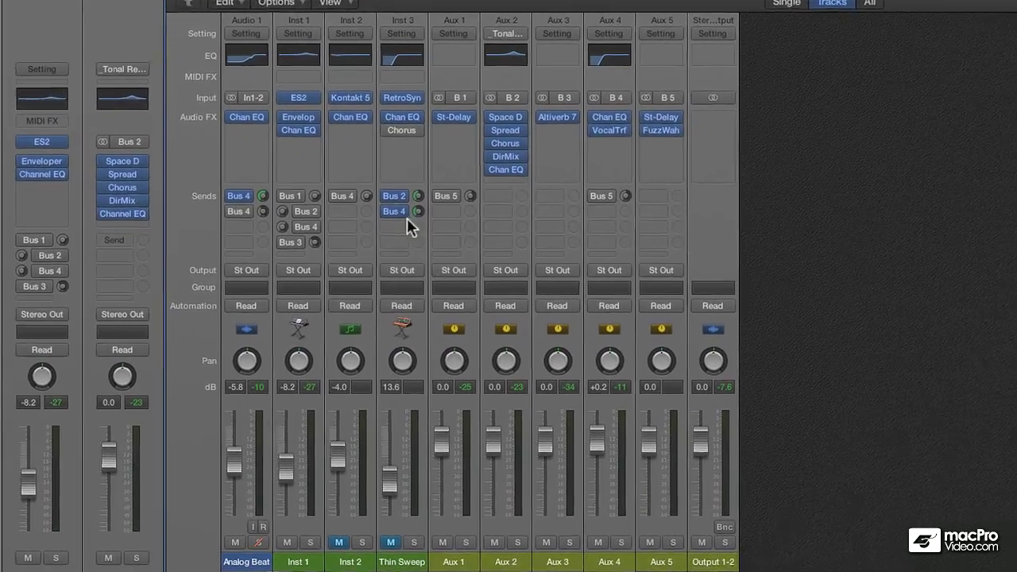
Inspect Inst 3's send routing and position options, then close them unchanged.
mouse_move(275, 315)
drag(412, 204, 409, 188)
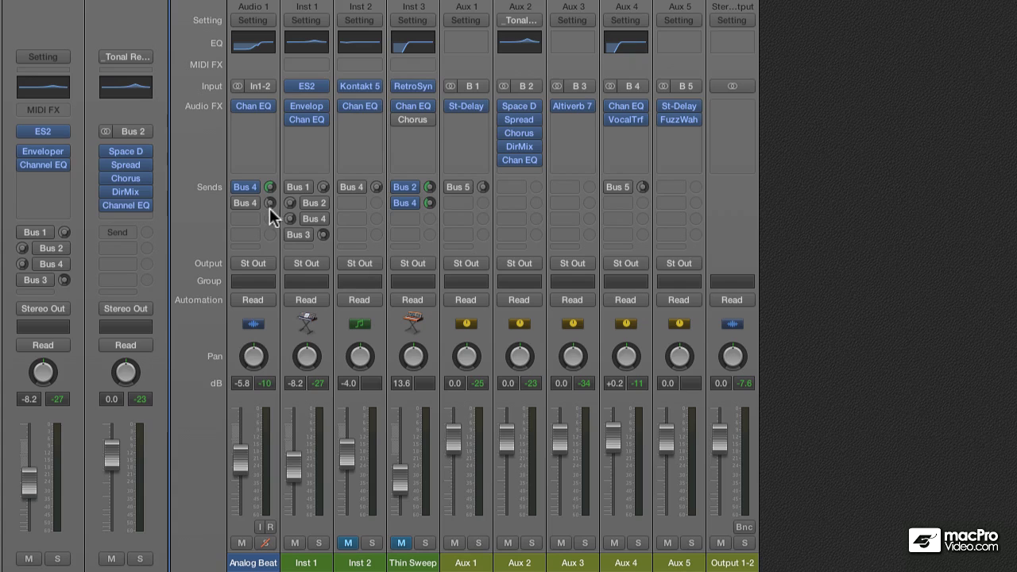
click(411, 187)
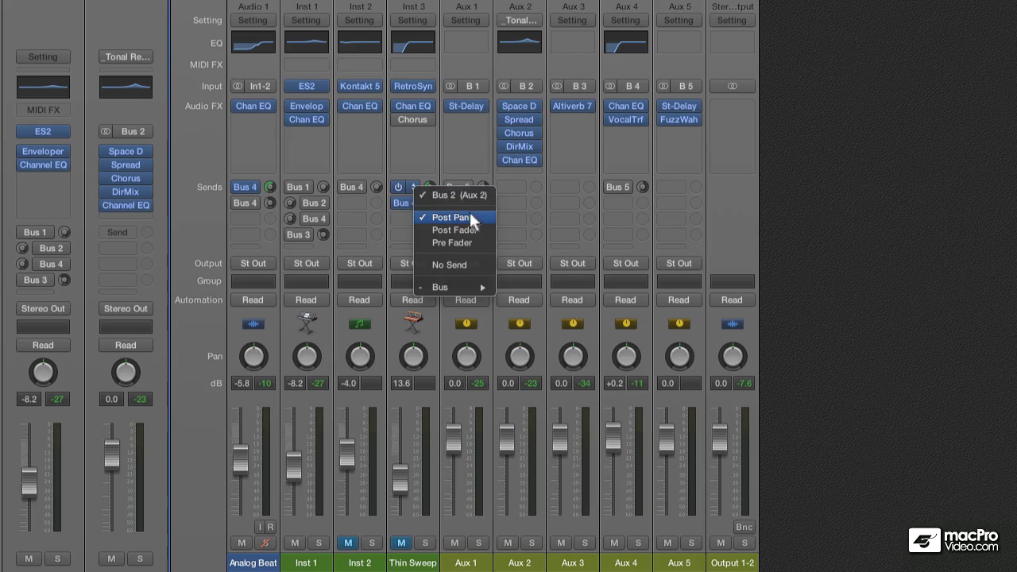
click(502, 241)
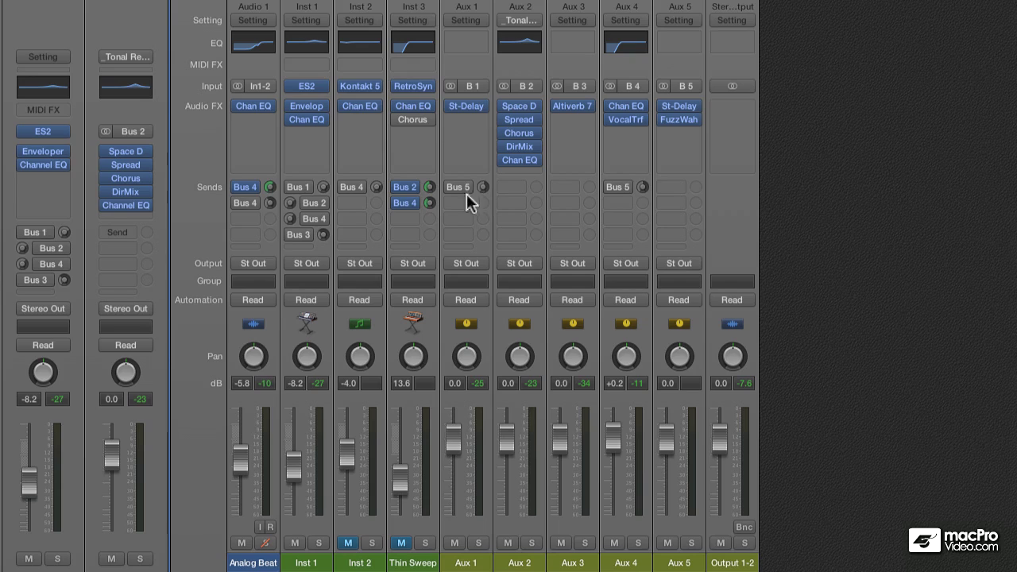
Switch Inst 1's Bus 1 delay send on, then bypass it again.
mouse_move(322, 199)
click(293, 188)
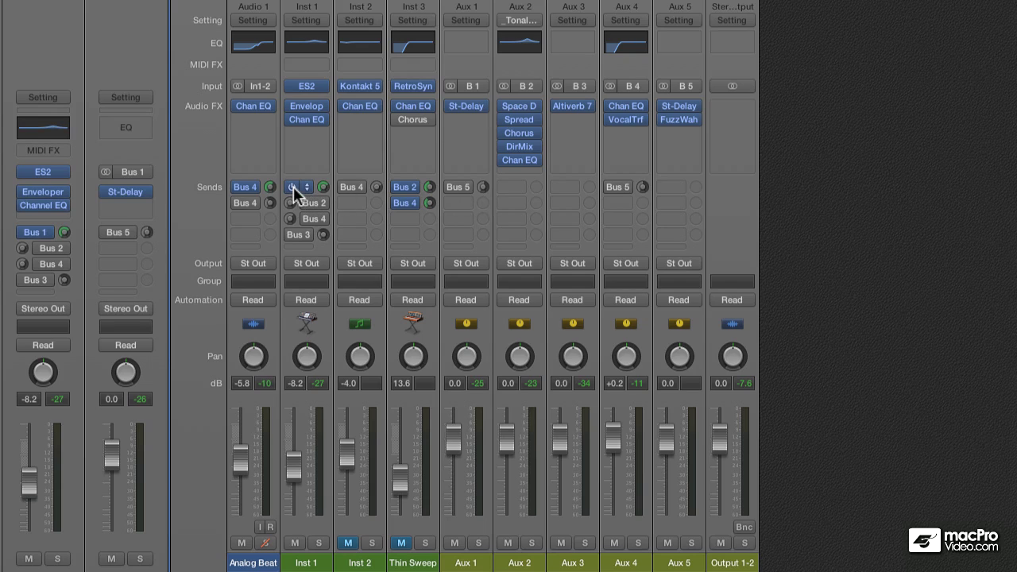
click(293, 187)
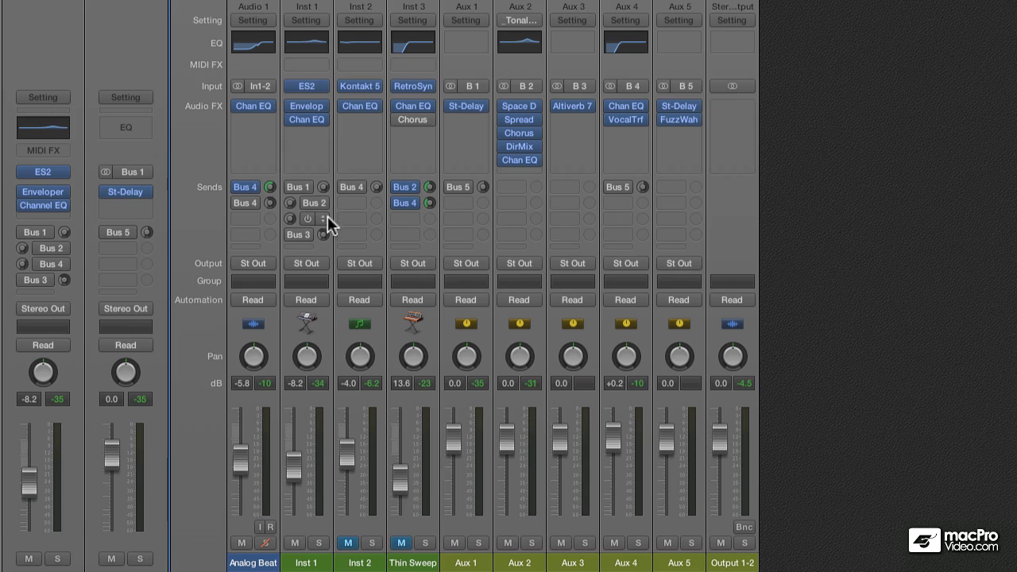
Widen the strips to show full plug-in and bus names, and select the Aux 1 strip.
mouse_move(326, 218)
mouse_move(619, 103)
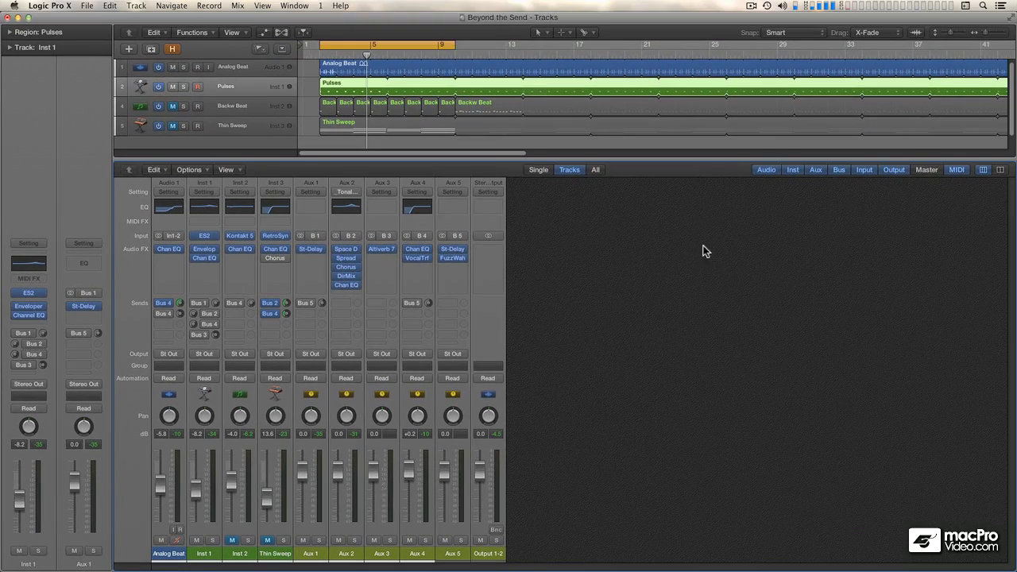
click(1000, 170)
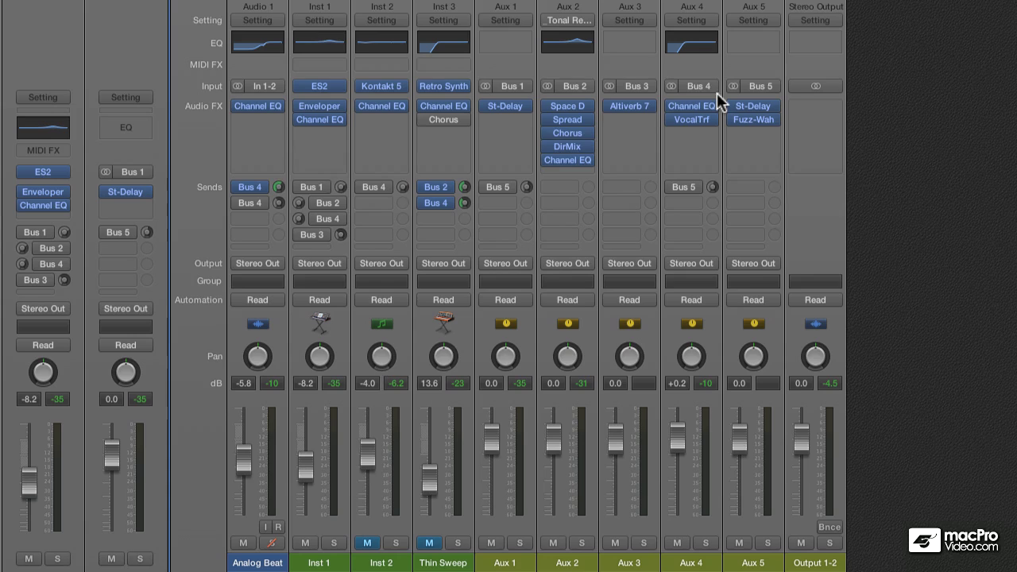
click(322, 187)
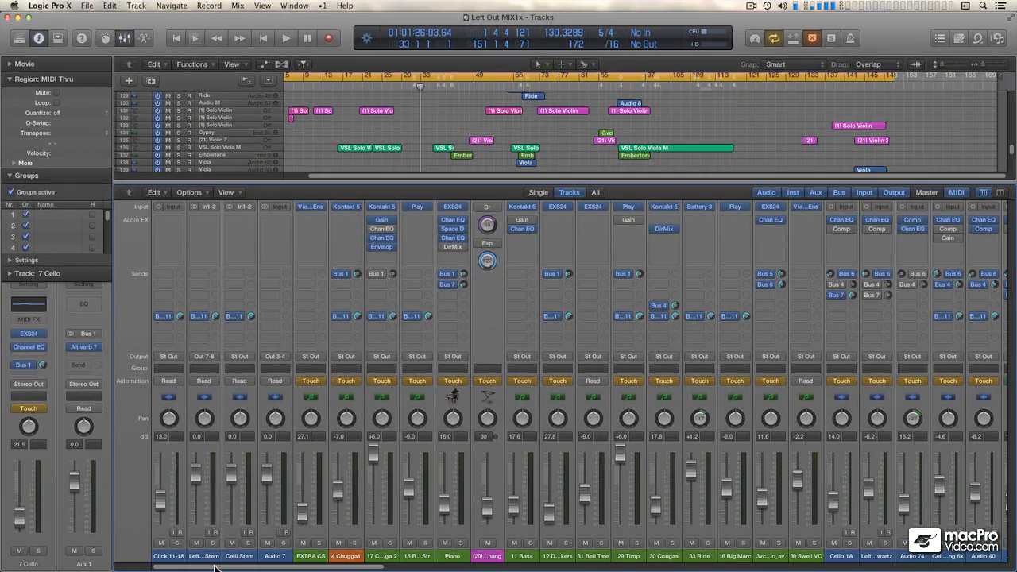
drag(214, 566, 863, 568)
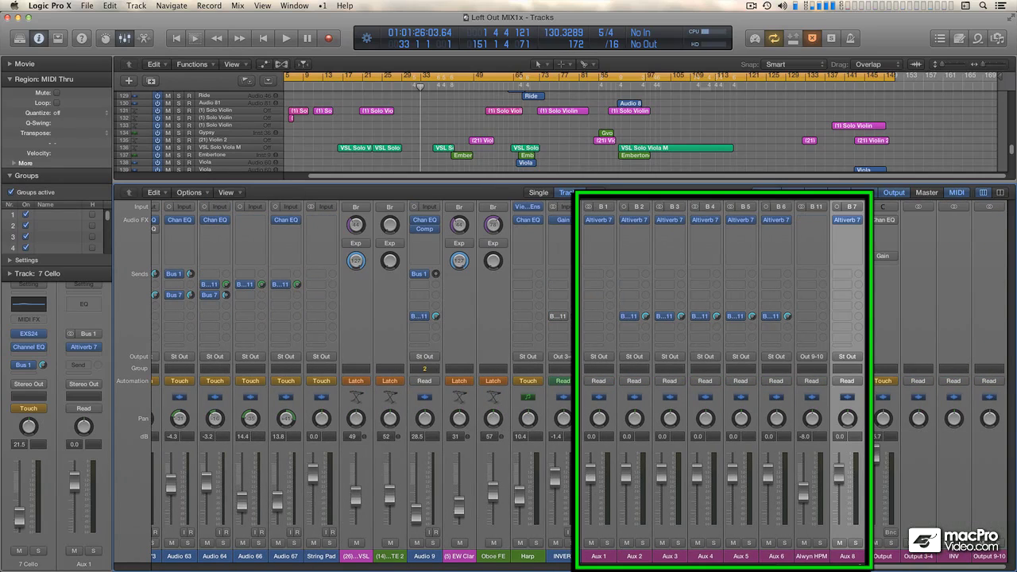
drag(863, 569, 231, 563)
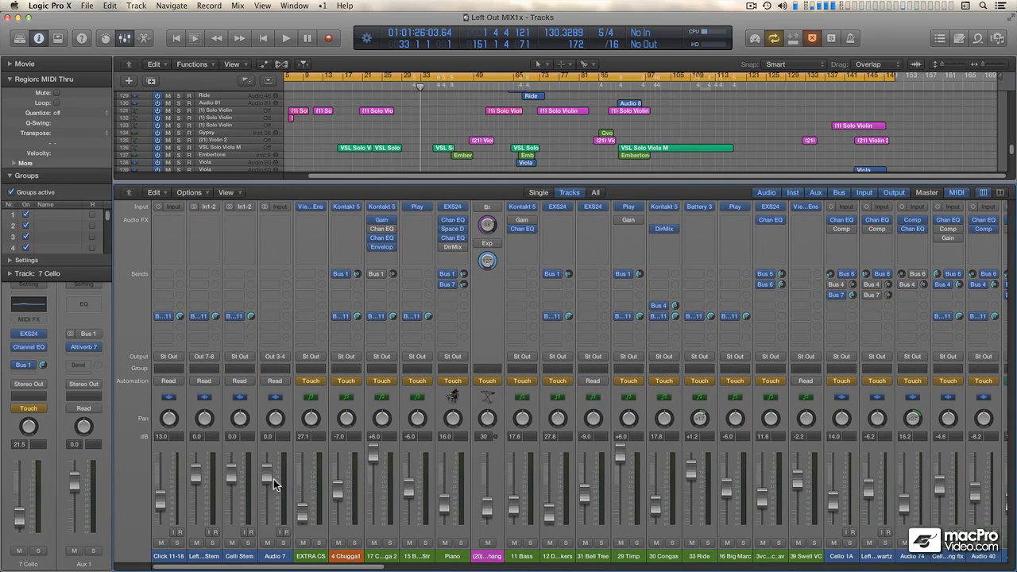
mouse_move(345, 317)
scroll(345, 317, right, 10)
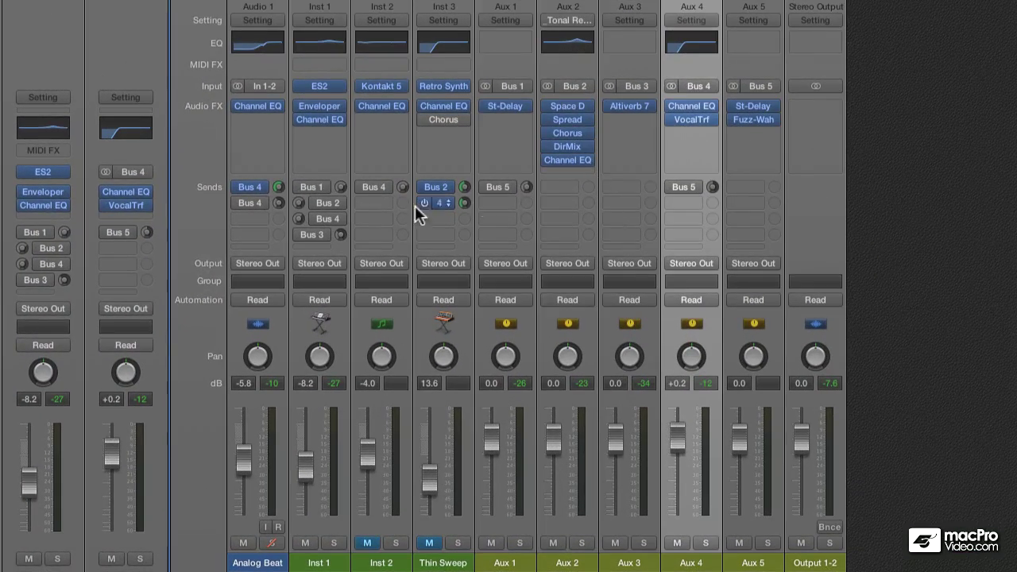
Show the Aux 1 return fed by Bus 1 and reset Inst 1's volume to 0.0 dB.
mouse_move(323, 189)
click(301, 189)
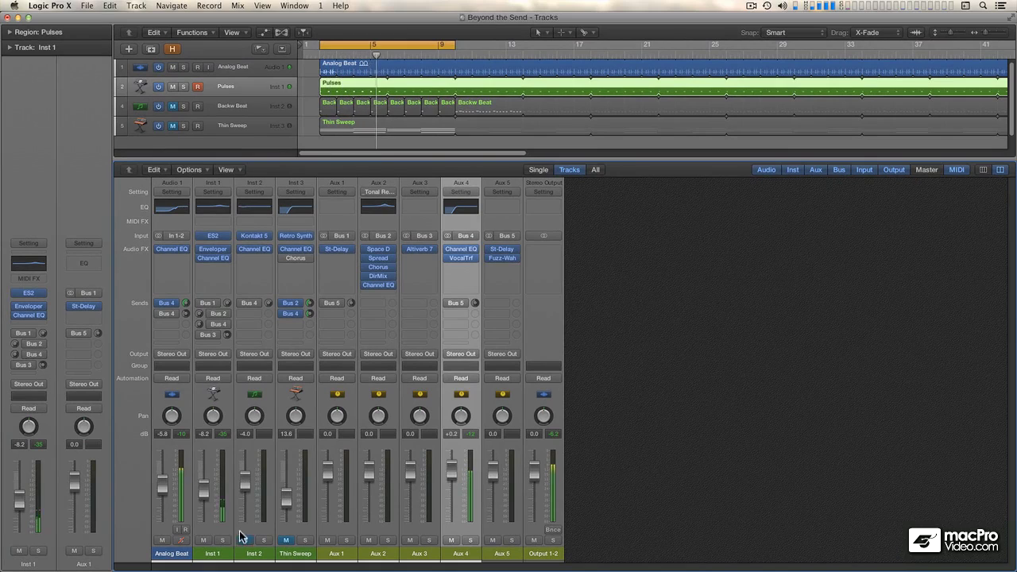
alt+click(204, 490)
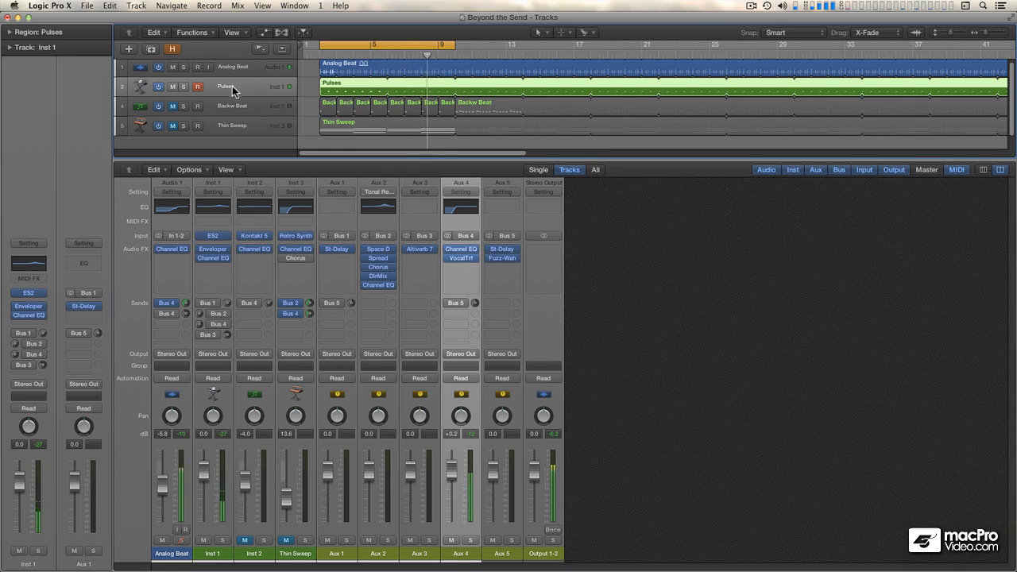
Turn on Inst 1's Bus 1, Bus 3 and Bus 2 sends, selecting each receiving aux strip.
click(200, 304)
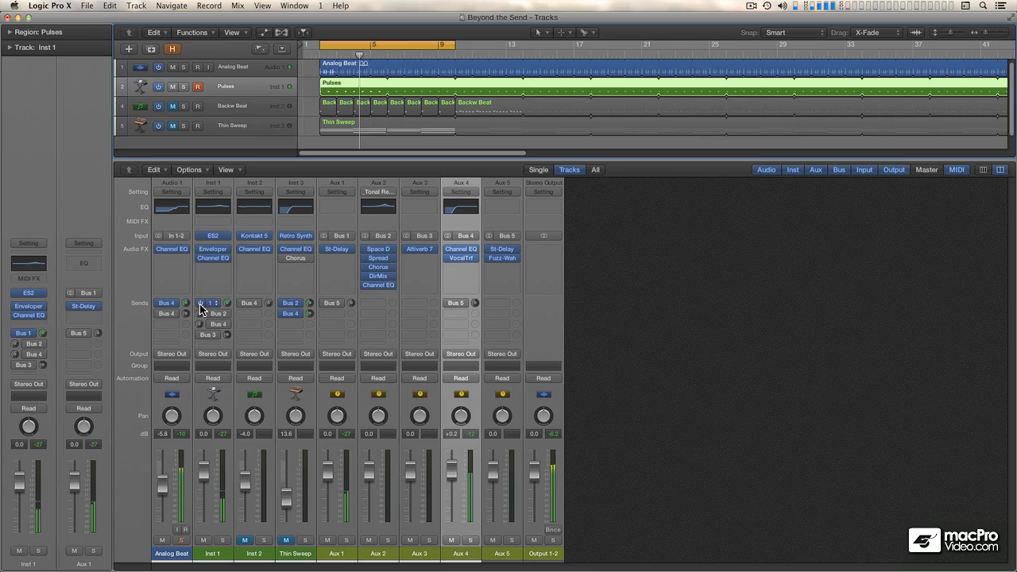
click(213, 308)
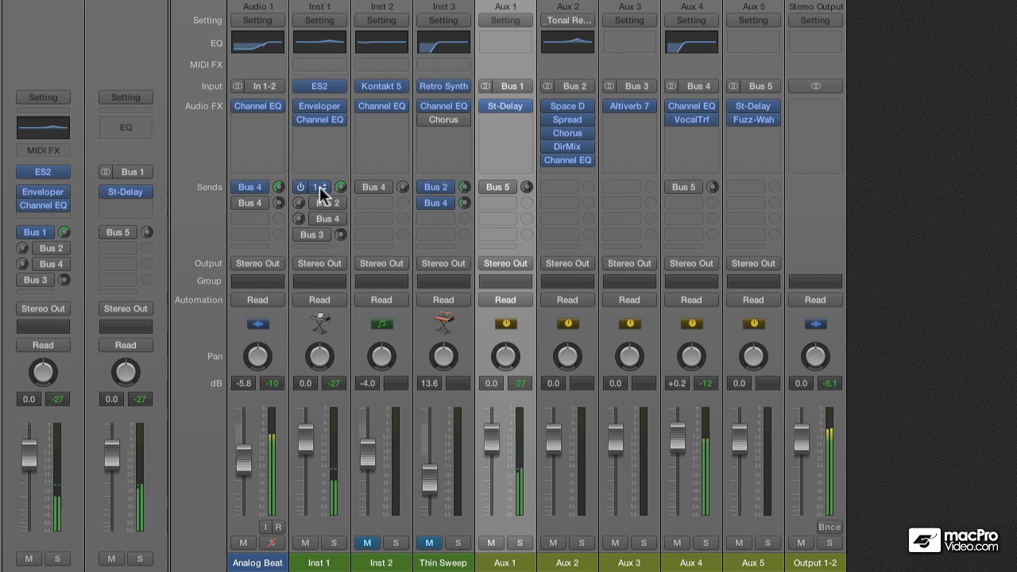
click(302, 234)
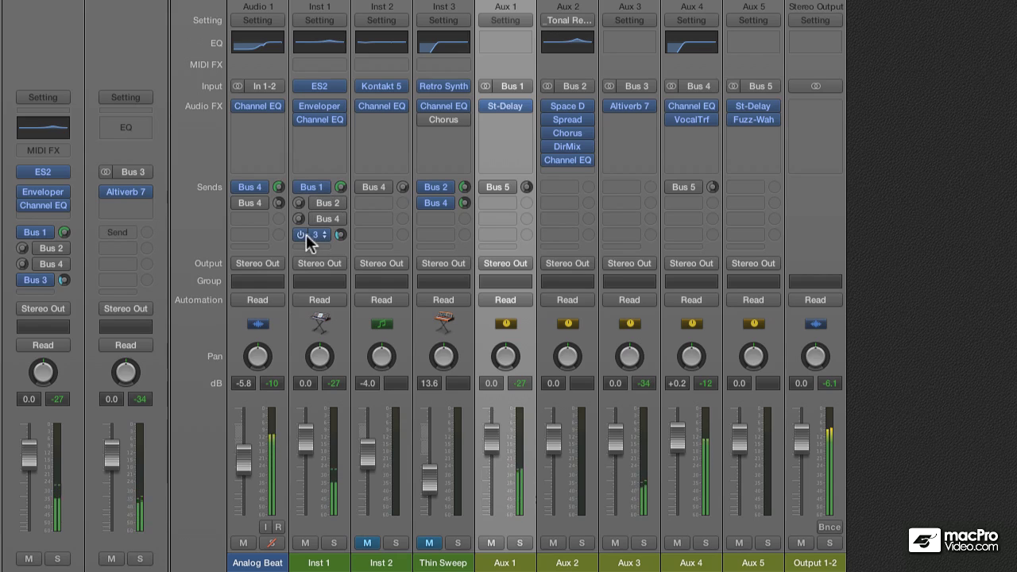
click(323, 235)
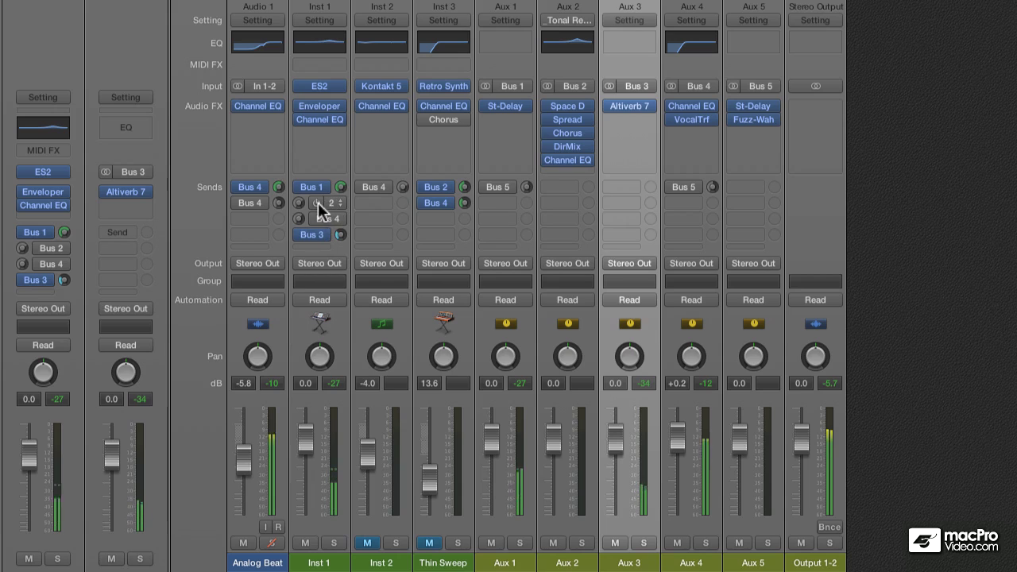
click(317, 202)
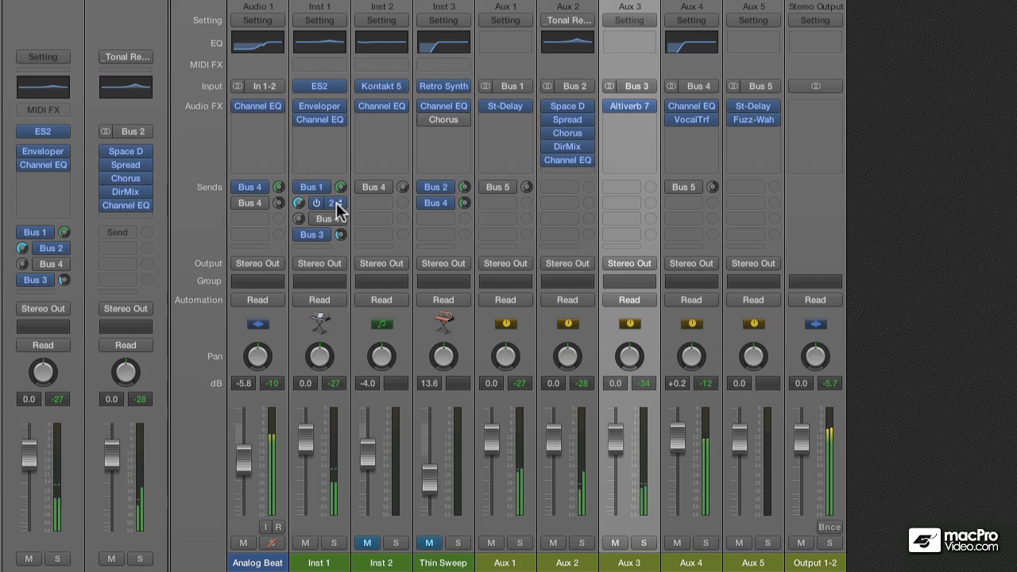
click(338, 203)
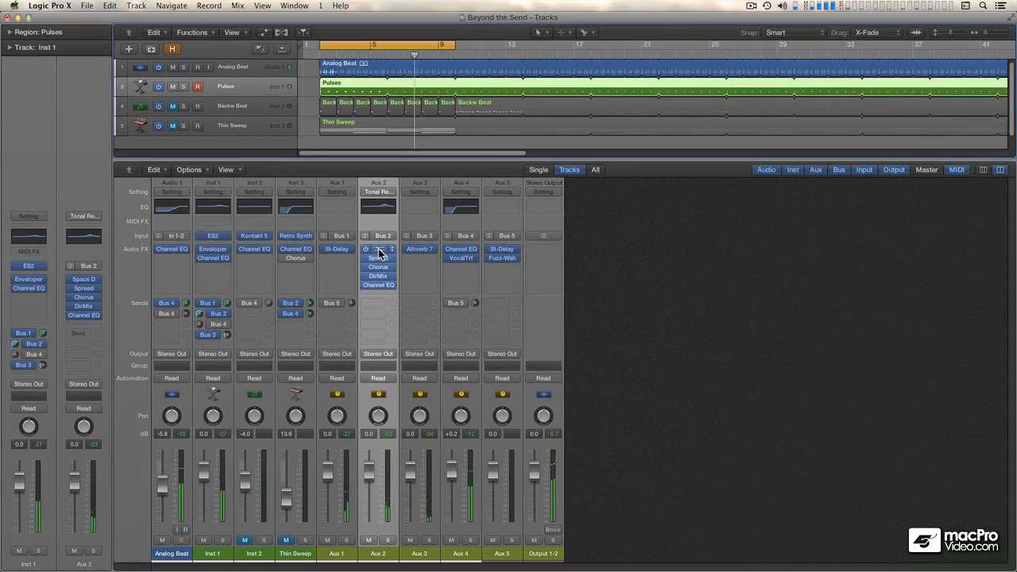
Preview Aux 2's Space Designer reverb, then go to the Aux 4 strip via Bus 4.
click(380, 252)
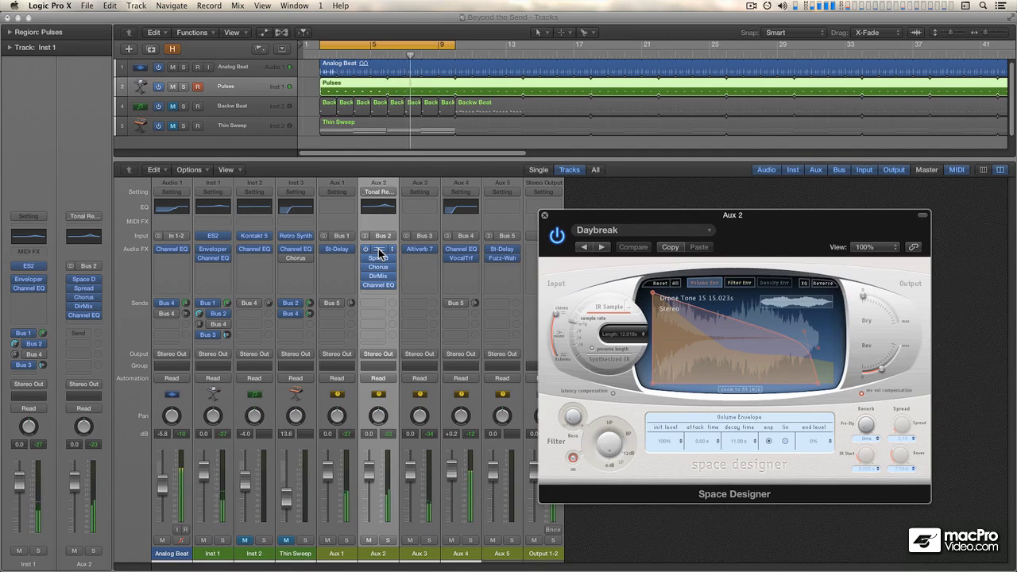
click(544, 216)
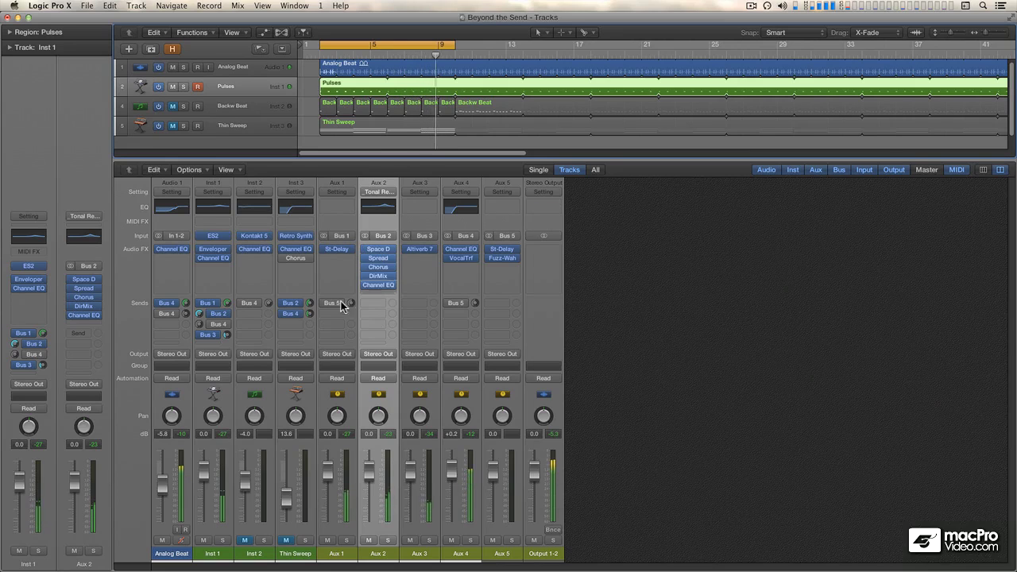
click(211, 328)
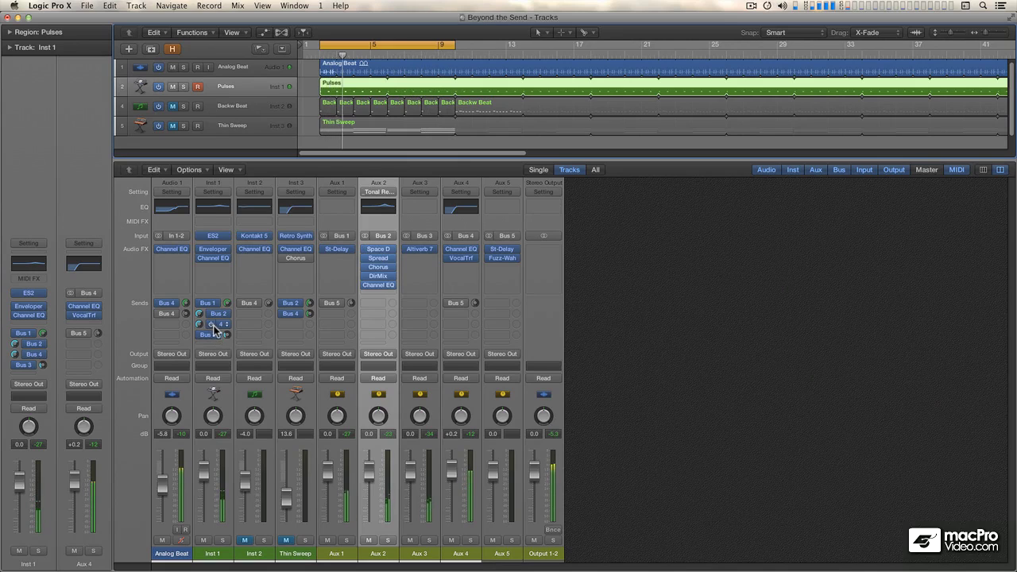
click(224, 329)
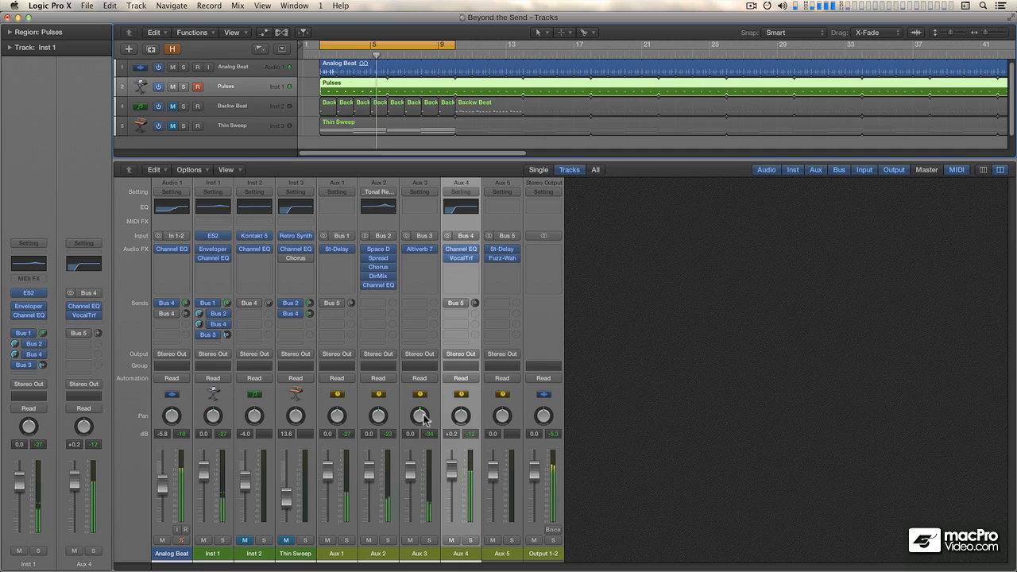
Raise Aux 4 to +1.5 dB and open its Vocal Transformer, moved to the right.
drag(451, 470, 451, 461)
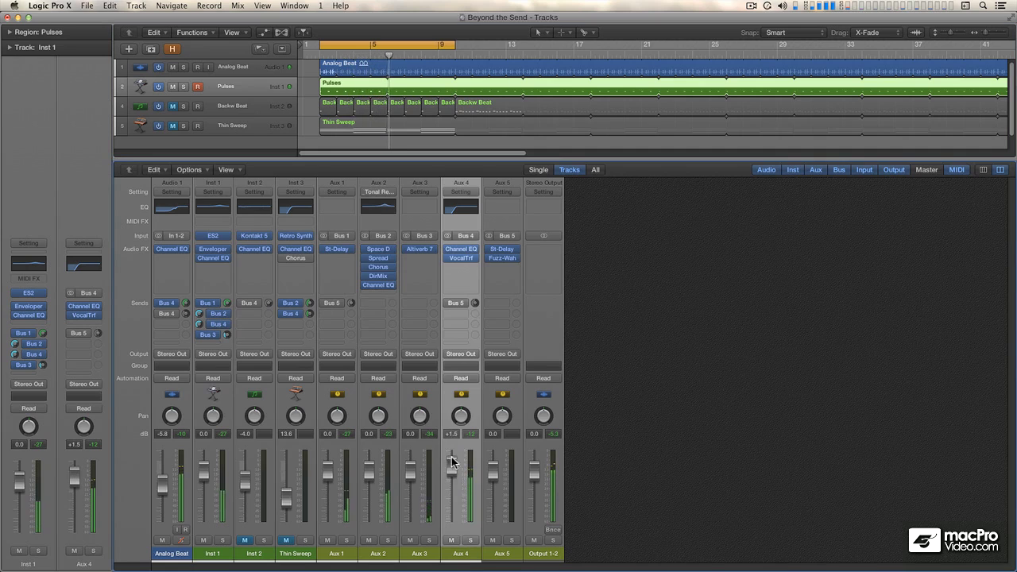
click(463, 260)
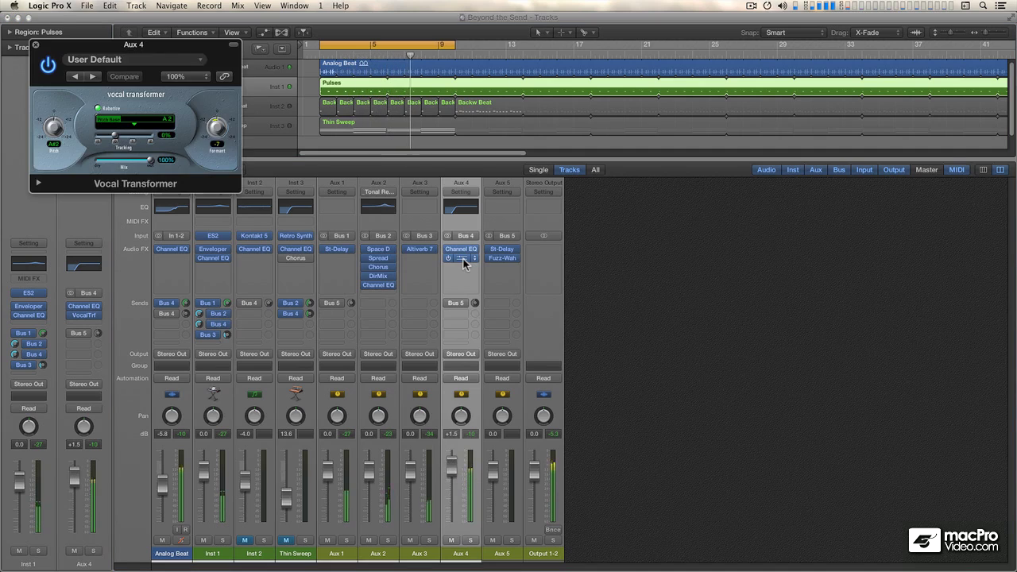
drag(153, 49, 697, 198)
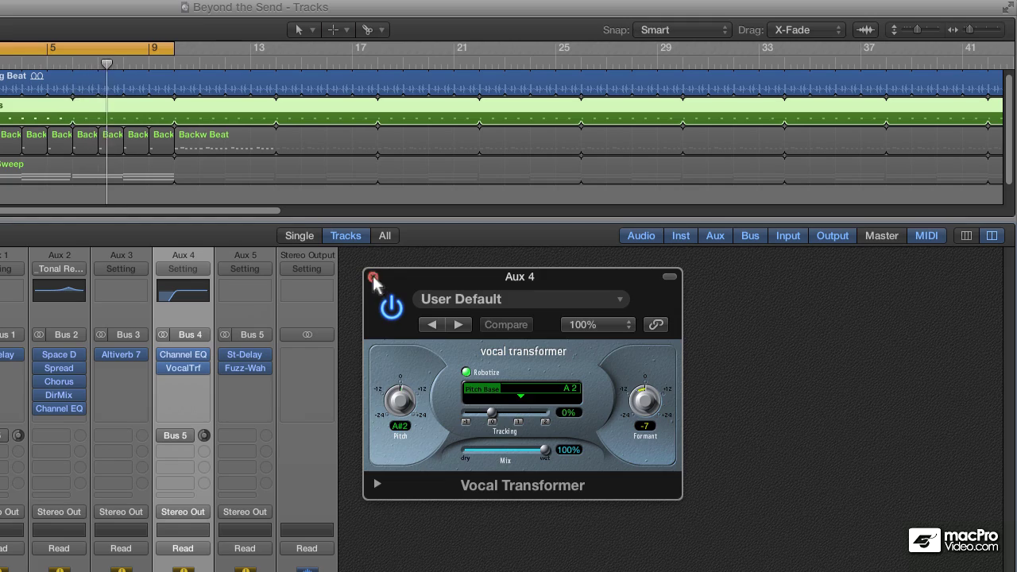
Close Vocal Transformer, follow Aux 1's Bus 5 send to Aux 5, and open its Fuzz-Wah.
click(372, 278)
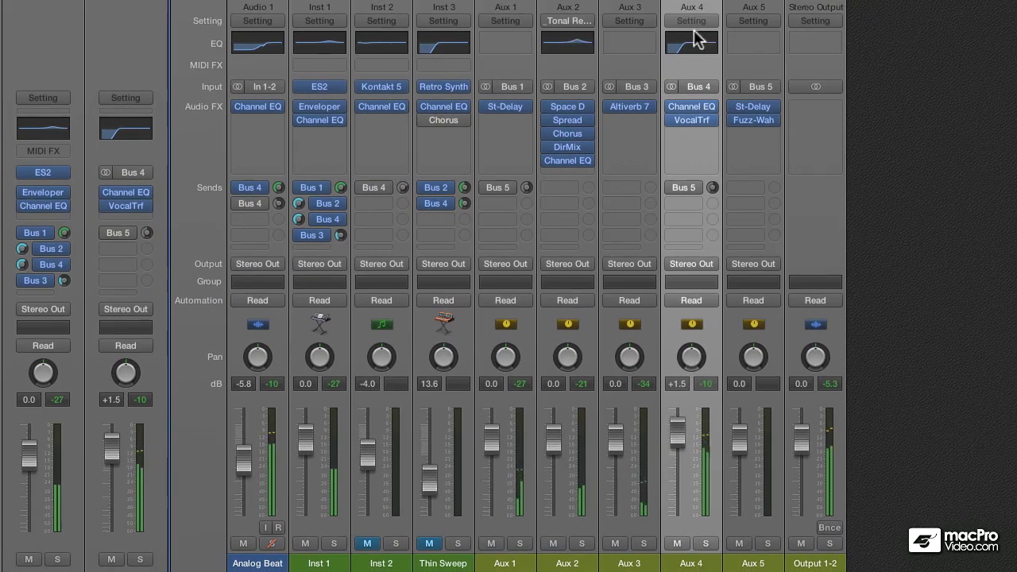
click(511, 14)
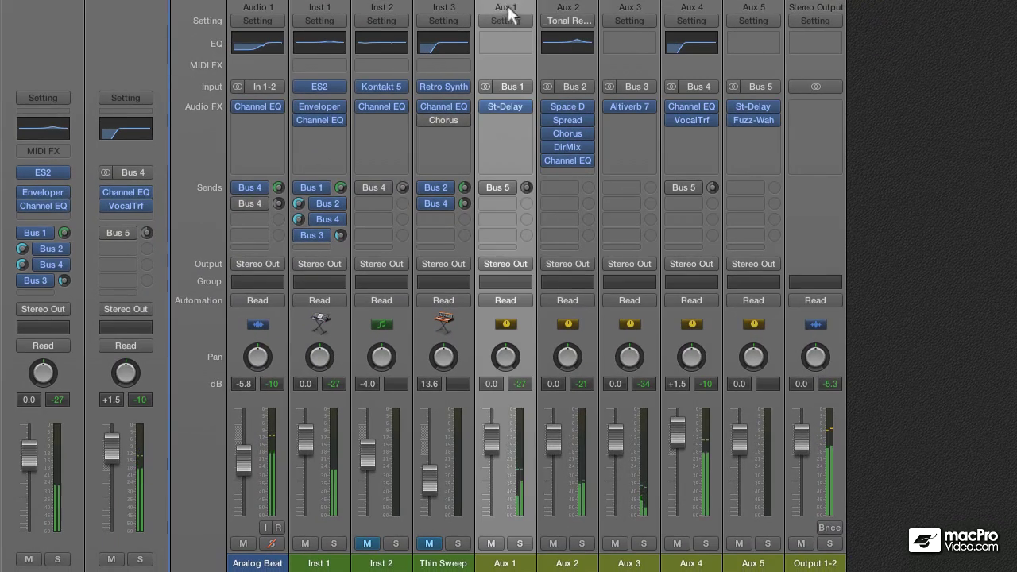
double_click(507, 186)
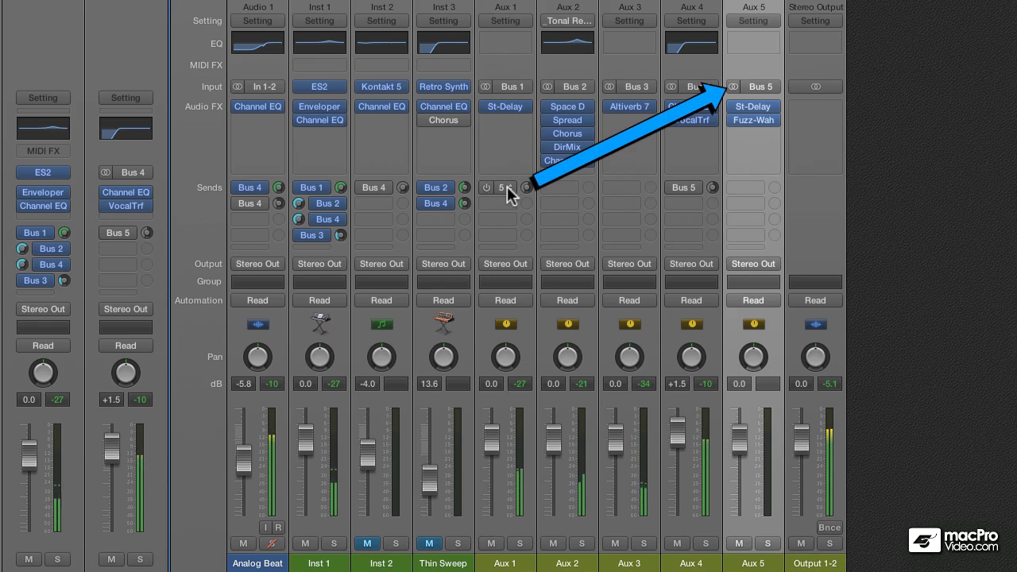
mouse_move(760, 108)
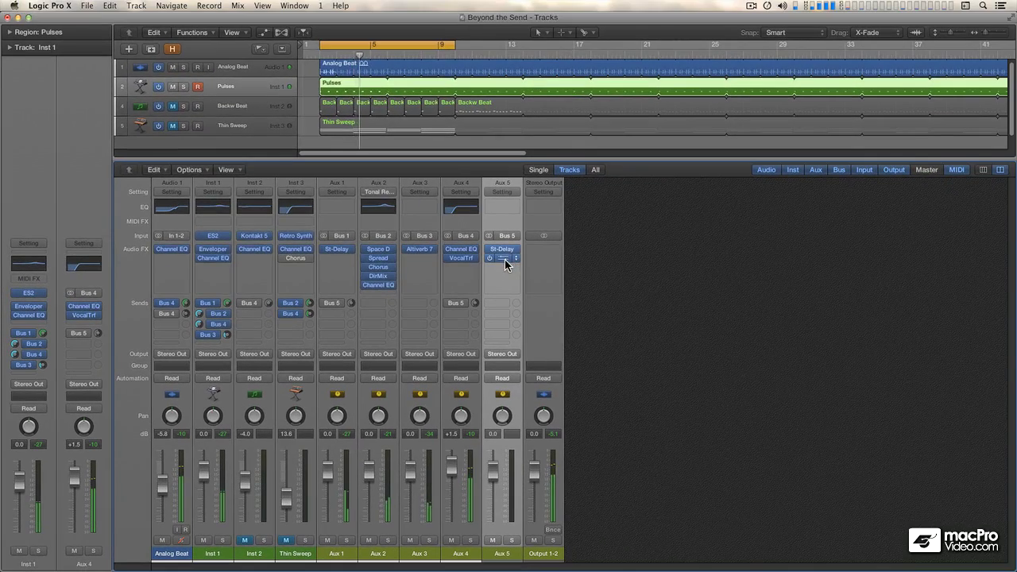
click(505, 259)
drag(329, 55, 858, 244)
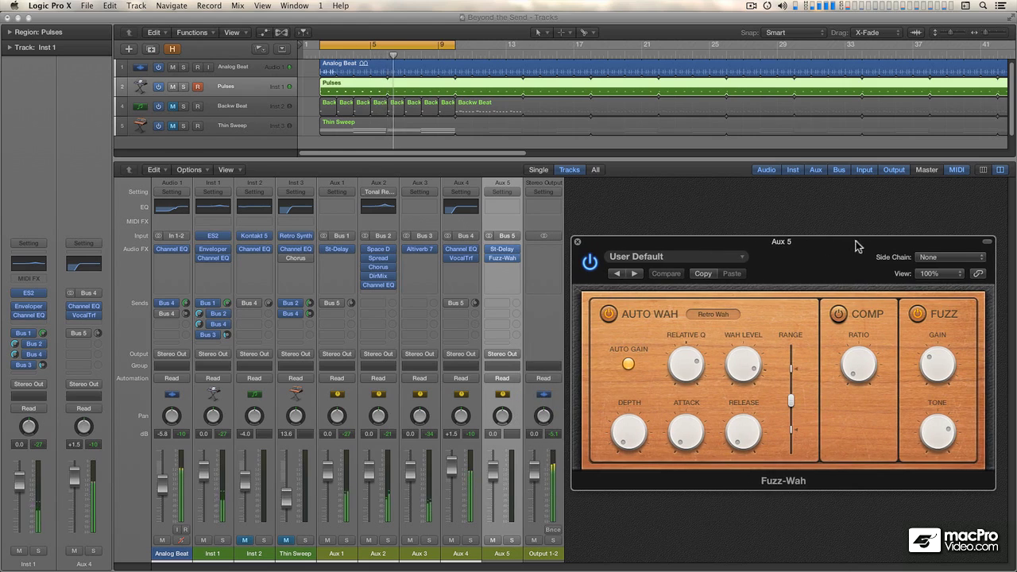
Adjust Aux 1's Bus 5 send level and raise the Auto Wah range slightly.
click(332, 302)
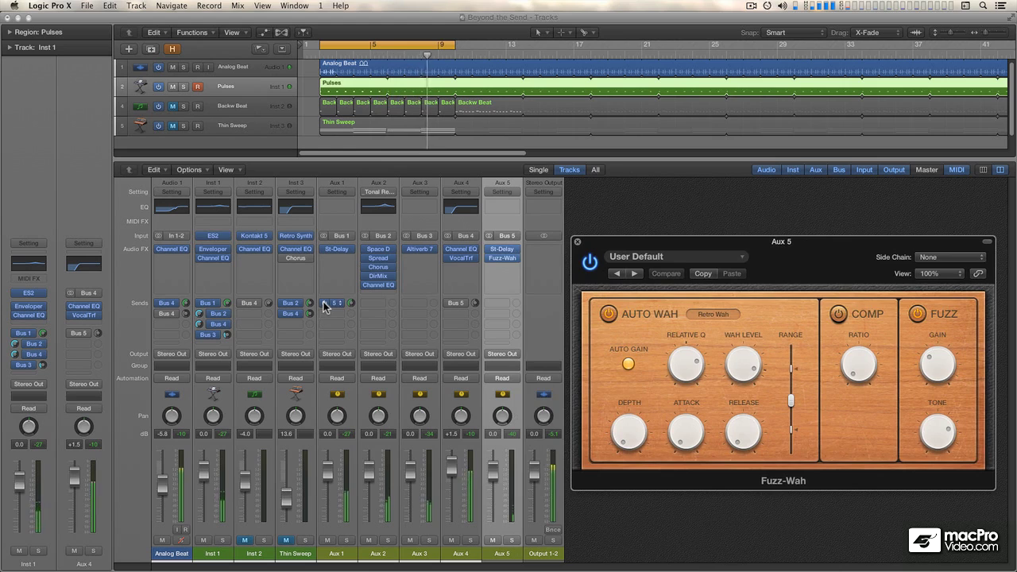
drag(351, 303, 351, 314)
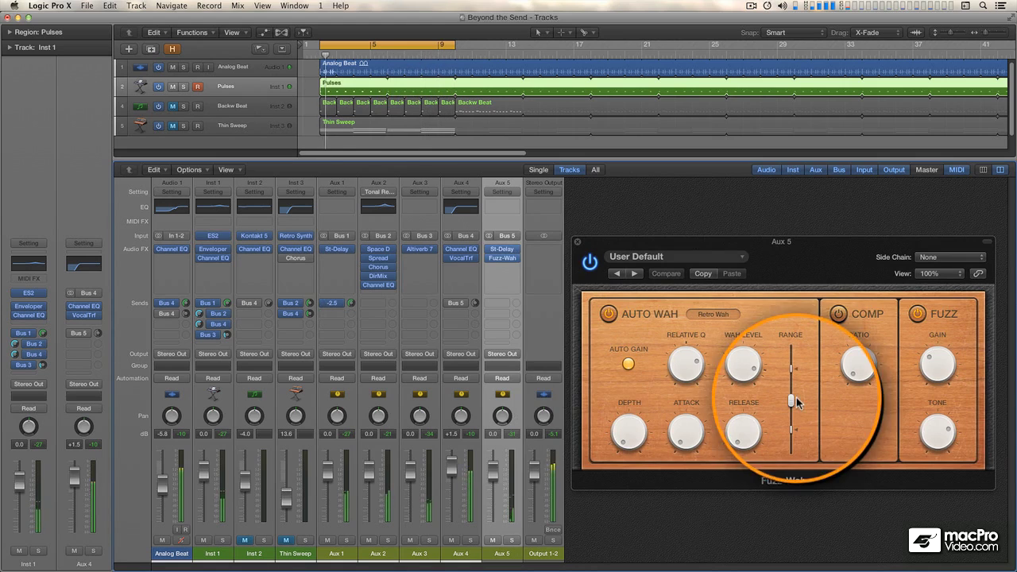
mouse_move(790, 401)
mouse_down()
mouse_move(791, 381)
mouse_move(792, 406)
mouse_up()
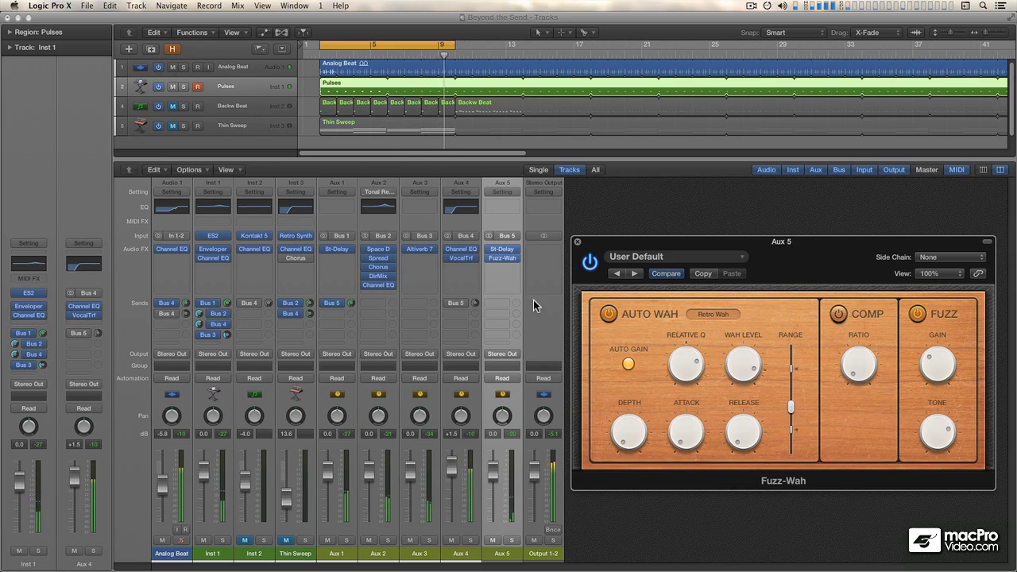
click(463, 300)
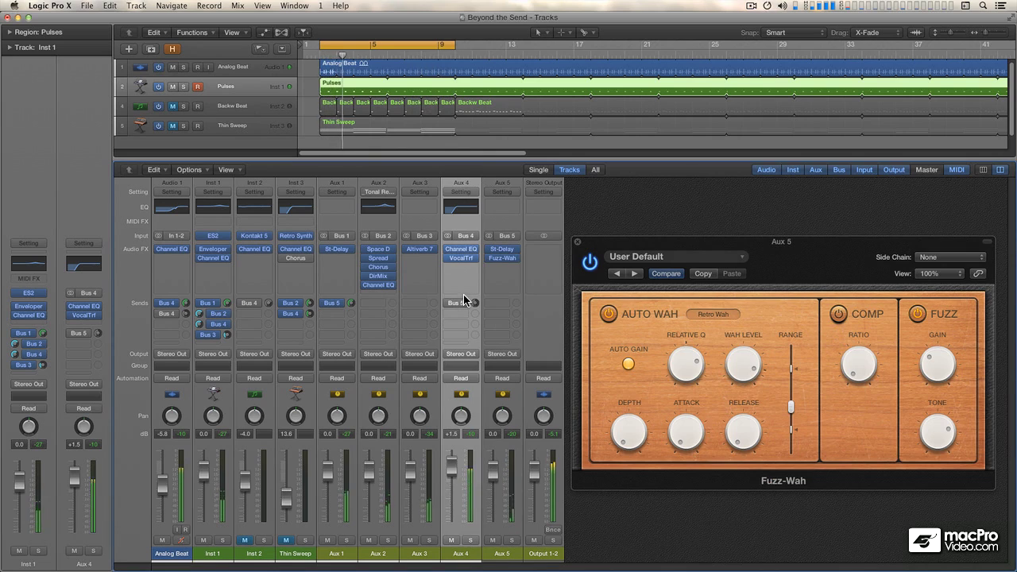
mouse_move(465, 309)
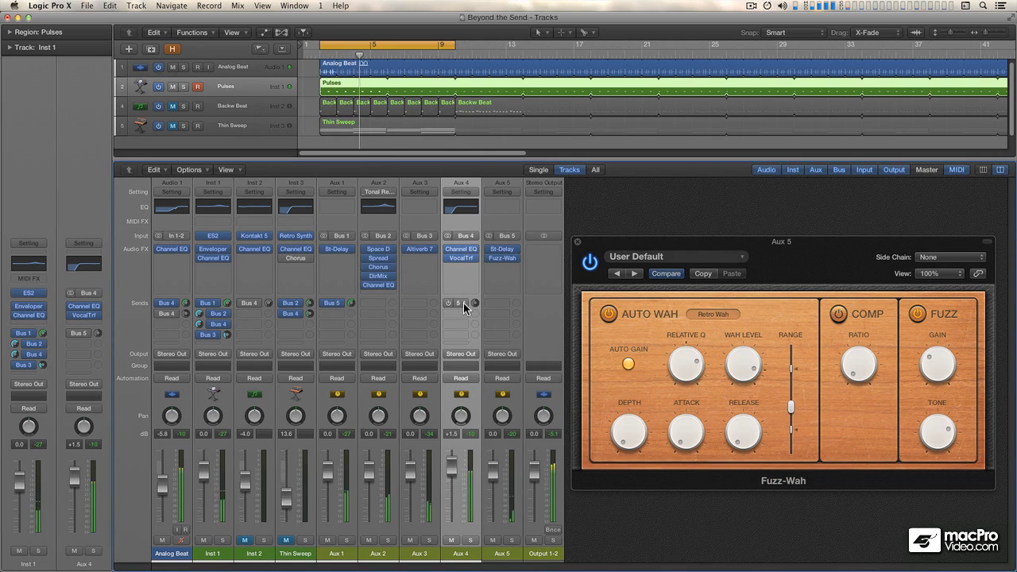